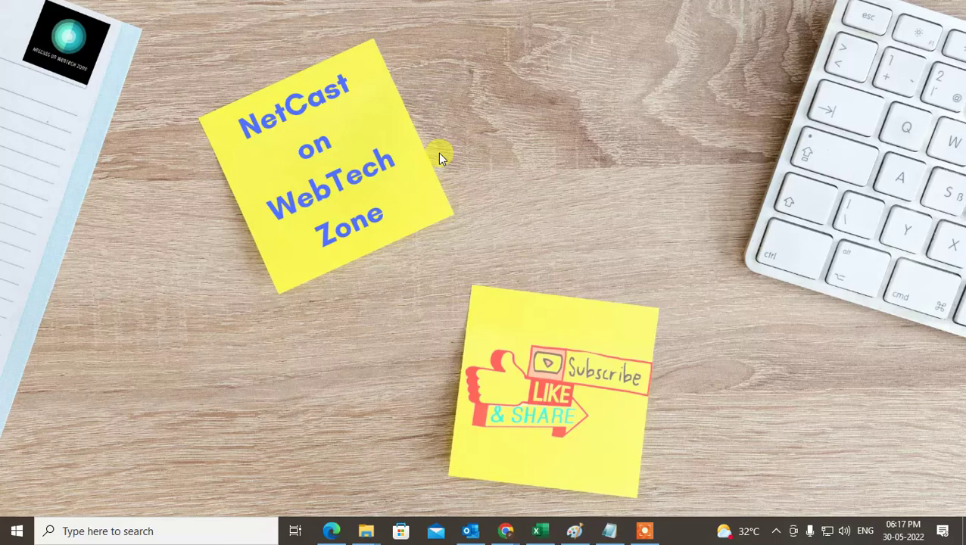
Refresh the desktop and bring up the Outlook Inbox
{"action": "right_click", "coordinate": [537, 160]}
{"action": "left_click", "coordinate": [580, 202]}
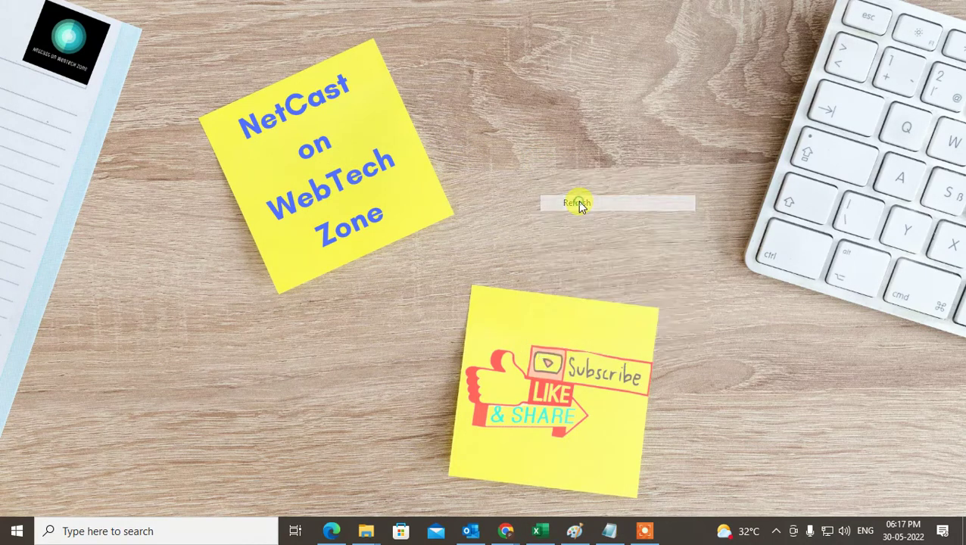
{"action": "right_click", "coordinate": [602, 157]}
{"action": "left_click", "coordinate": [651, 199]}
{"action": "left_click", "coordinate": [466, 533]}
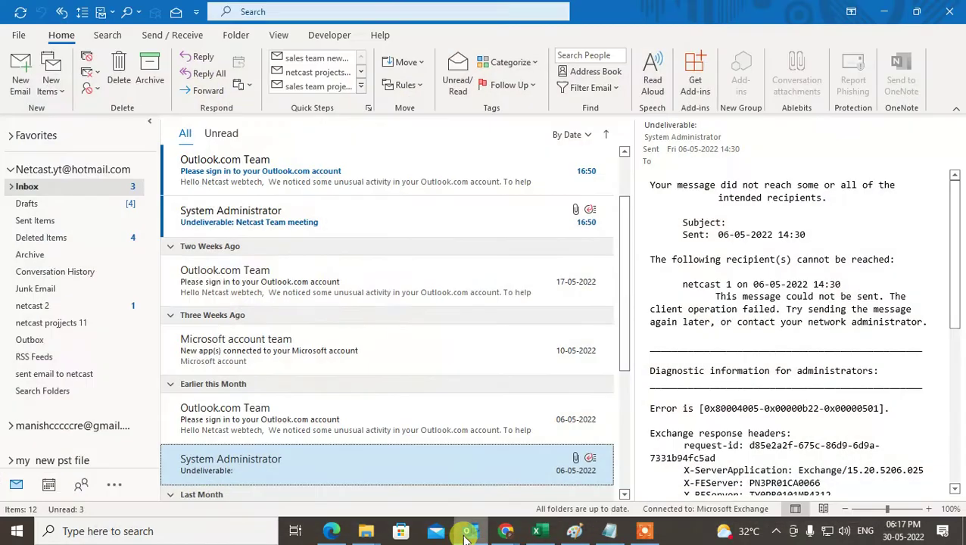
{"action": "left_click", "coordinate": [86, 192]}
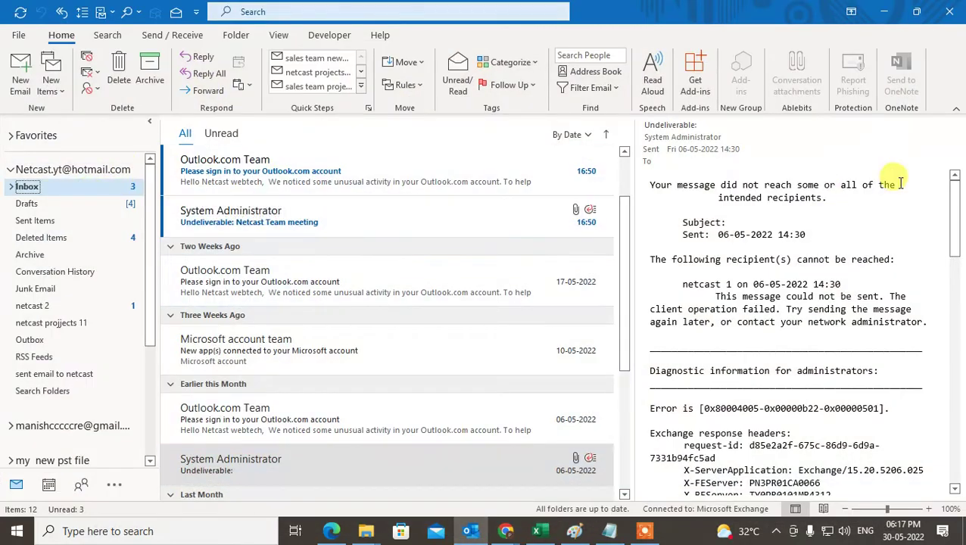
{"action": "scroll", "coordinate": [639, 230], "scroll_direction": "down", "scroll_amount": 3}
{"action": "scroll", "coordinate": [379, 303], "scroll_direction": "down", "scroll_amount": 3}
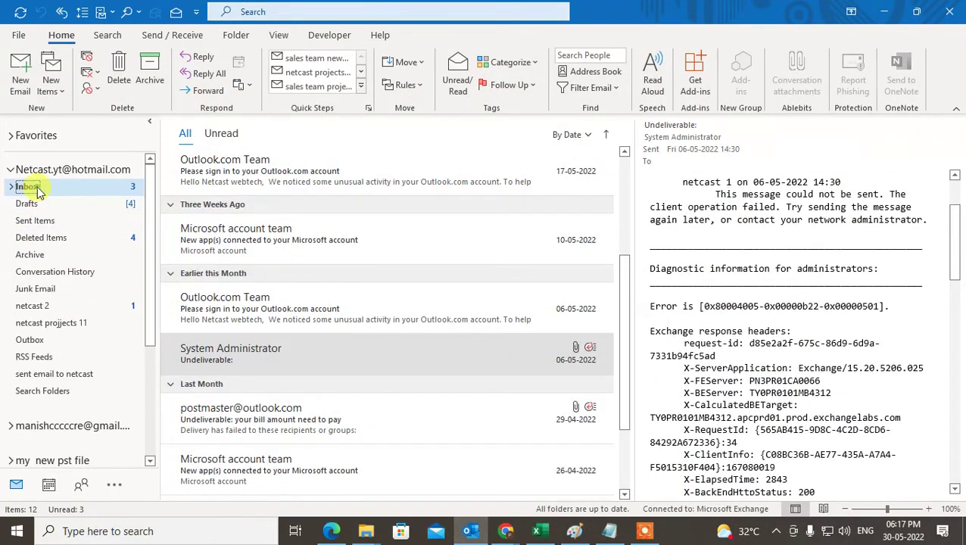
Start a new email greeting 'Hello team,' and inviting members to the web meeting
{"action": "left_click", "coordinate": [20, 72]}
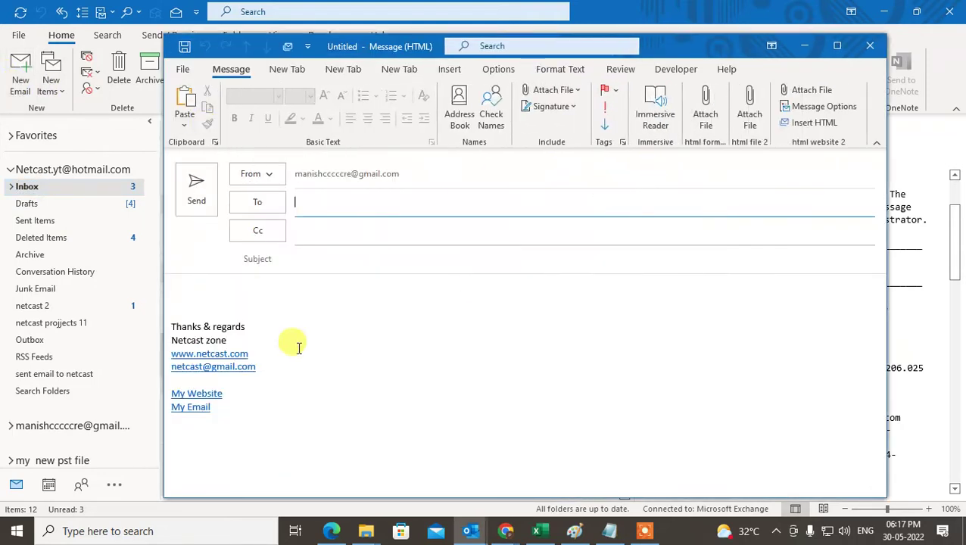
{"action": "left_click", "coordinate": [216, 290]}
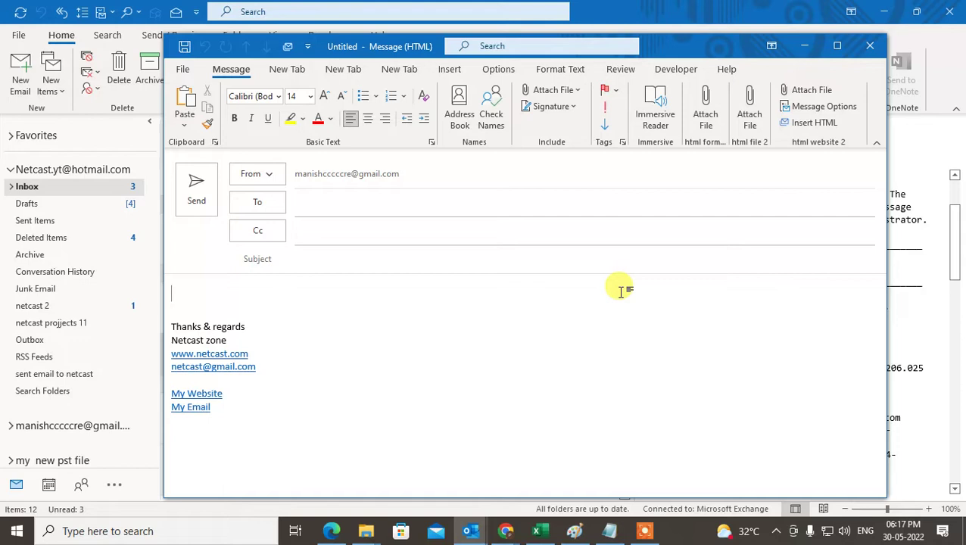
{"action": "type", "text": "Hello team,"}
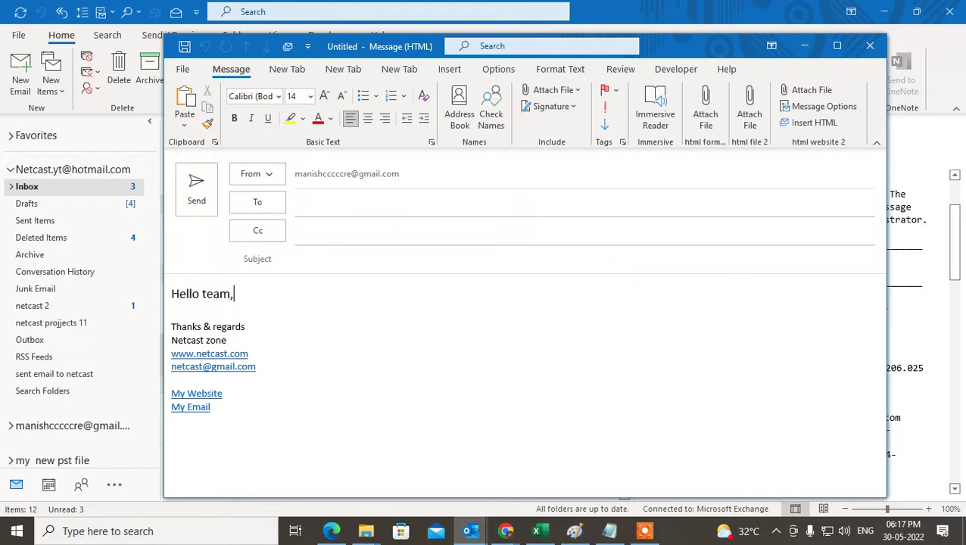
{"action": "key", "text": "Return"}
{"action": "key", "text": "Return"}
{"action": "type", "text": "I want t"}
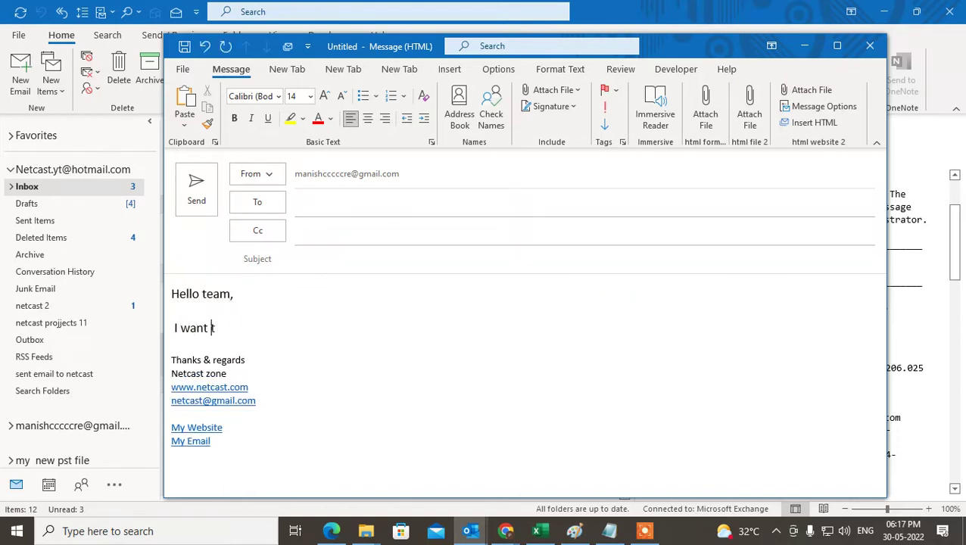
{"action": "type", "text": "o discuss "}
{"action": "type", "text": "with all member "}
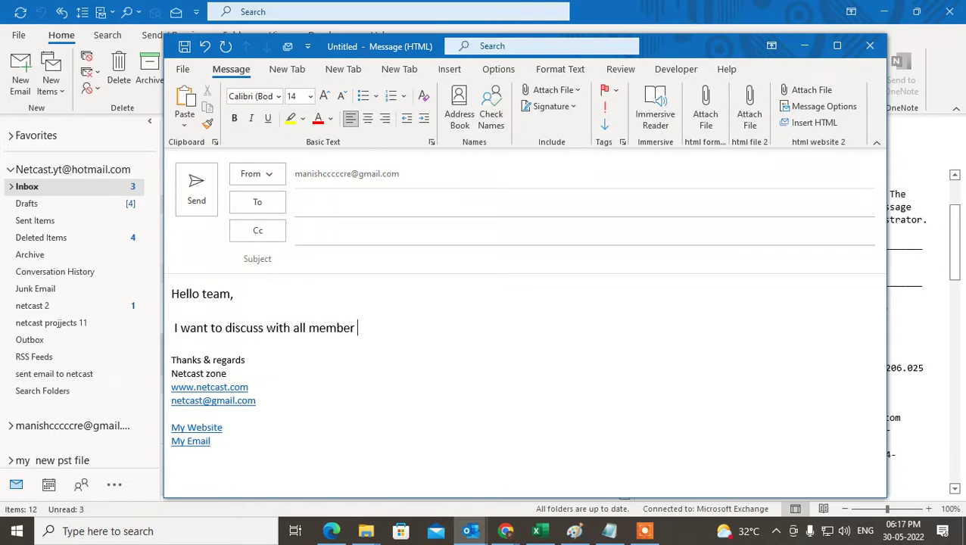
{"action": "type", "text": "on web mee"}
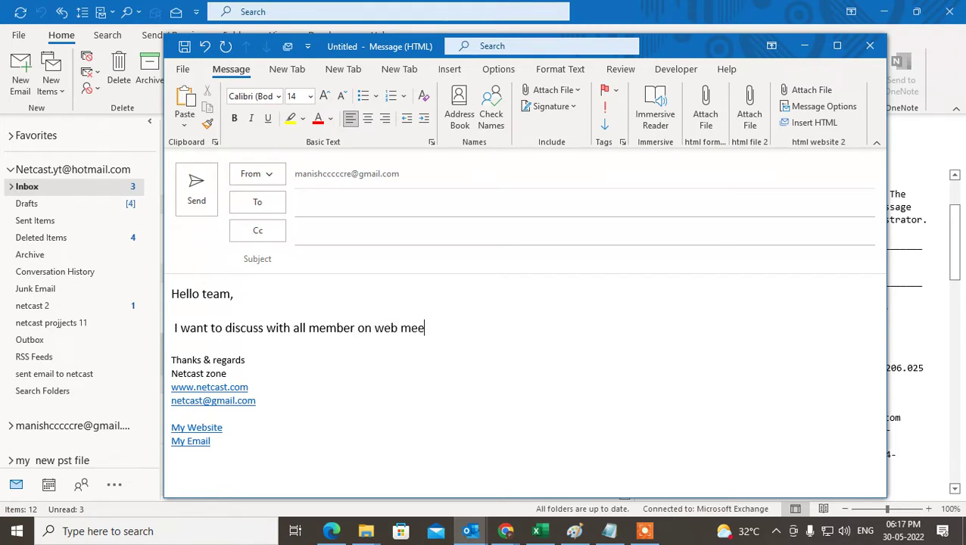
{"action": "type", "text": "ting just cli"}
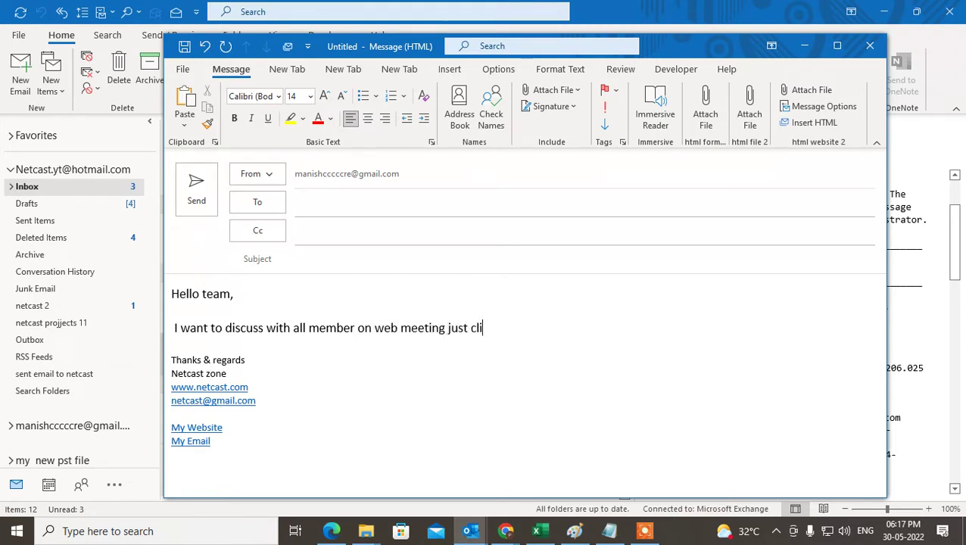
{"action": "type", "text": "ck below"}
Add the sentence asking everyone to go through the agenda meeting subjects, correcting typos
{"action": "key", "text": "BackSpace"}
{"action": "key", "text": "BackSpace"}
{"action": "key", "text": "BackSpace"}
{"action": "key", "text": "BackSpace"}
{"action": "key", "text": "BackSpace"}
{"action": "key", "text": "BackSpace"}
{"action": "key", "text": "BackSpace"}
{"action": "key", "text": "BackSpace"}
{"action": "key", "text": "BackSpace"}
{"action": "key", "text": "BackSpace"}
{"action": "key", "text": "BackSpace"}
{"action": "type", "text": "so I"}
{"action": "type", "text": " need all re"}
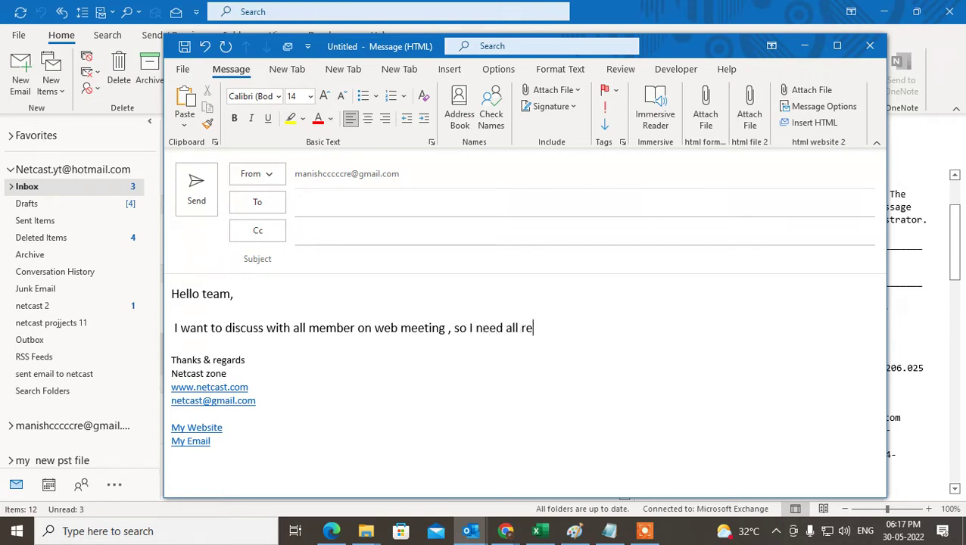
{"action": "type", "text": "mort"}
{"action": "key", "text": "BackSpace"}
{"action": "key", "text": "BackSpace"}
{"action": "key", "text": "BackSpace"}
{"action": "key", "text": "BackSpace"}
{"action": "key", "text": "BackSpace"}
{"action": "key", "text": "BackSpace"}
{"action": "type", "text": "eport "}
{"action": "type", "text": "s"}
{"action": "type", "text": "till yesterd"}
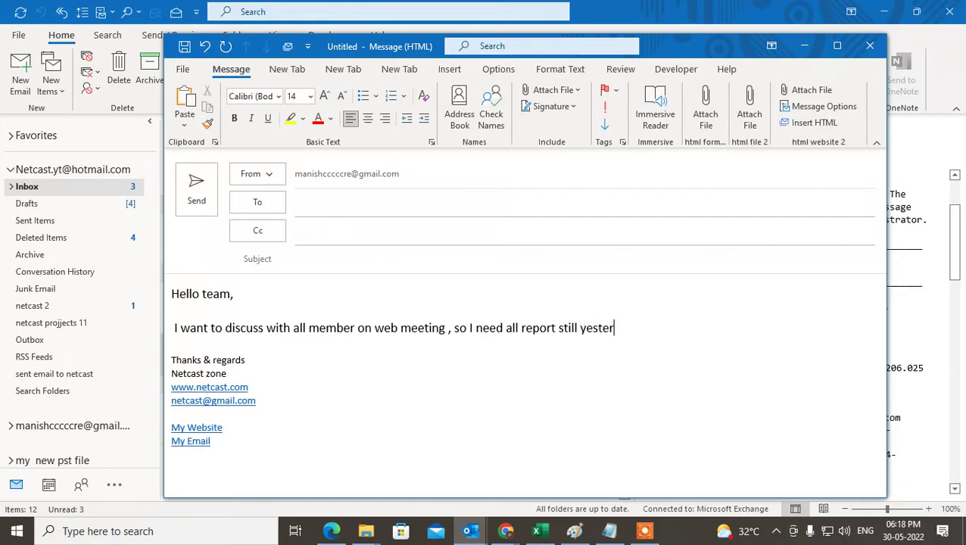
{"action": "type", "text": "t"}
{"action": "key", "text": "BackSpace"}
{"action": "key", "text": "BackSpace"}
{"action": "key", "text": "BackSpace"}
{"action": "key", "text": "BackSpace"}
{"action": "key", "text": "BackSpace"}
{"action": "key", "text": "BackSpace"}
{"action": "key", "text": "BackSpace"}
{"action": "key", "text": "BackSpace"}
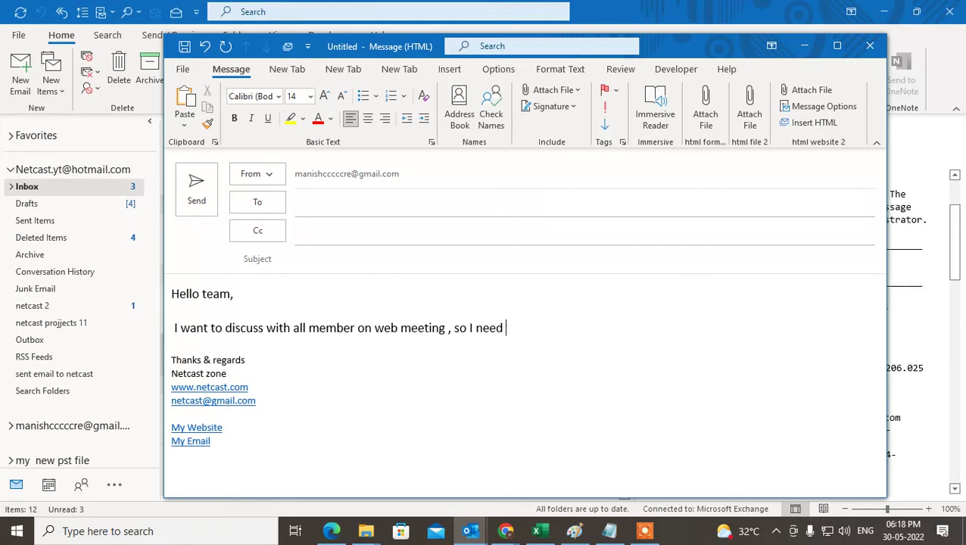
{"action": "key", "text": "BackSpace"}
{"action": "key", "text": "BackSpace"}
{"action": "key", "text": "BackSpace"}
{"action": "type", "text": "so befo"}
{"action": "type", "text": "re that pl "}
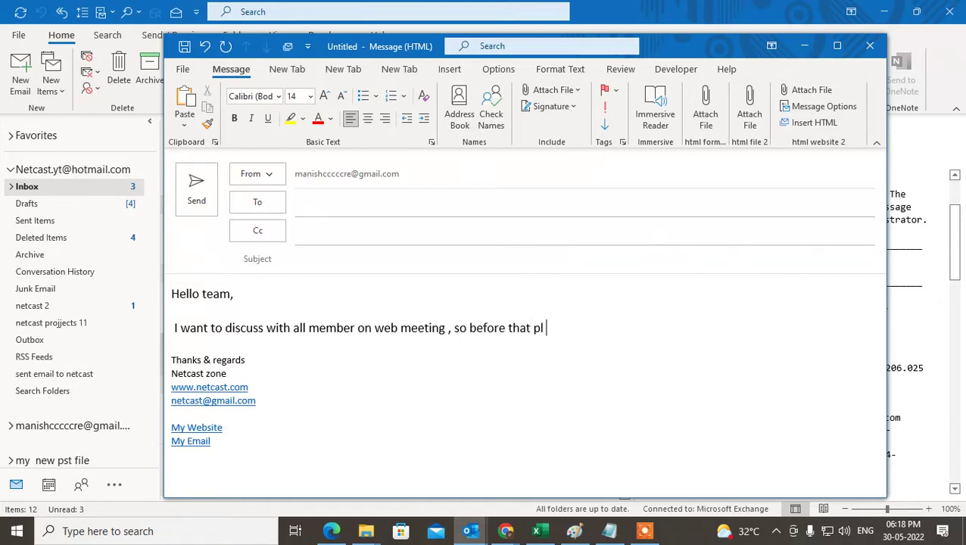
{"action": "type", "text": " go t"}
{"action": "type", "text": "h"}
{"action": "type", "text": "rough bel"}
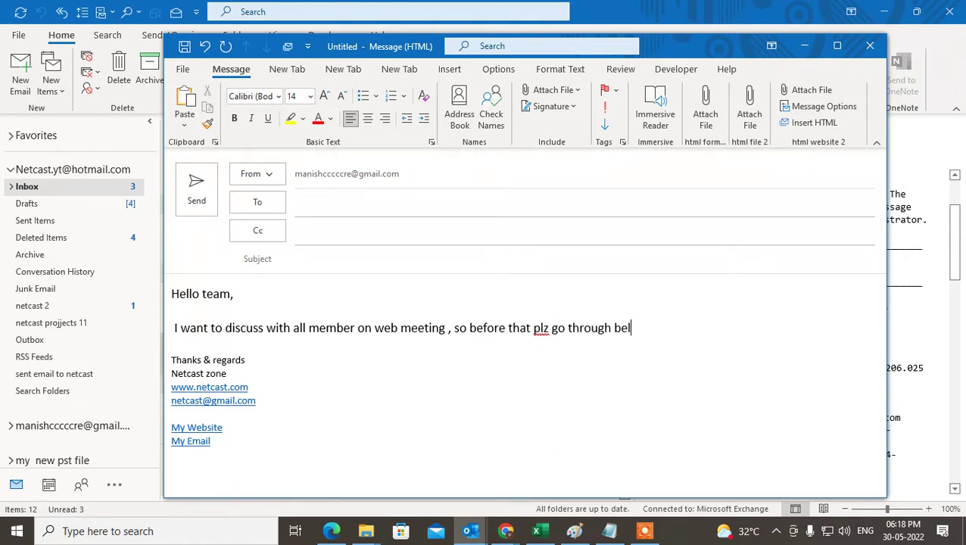
{"action": "type", "text": "ow "}
{"action": "type", "text": "agenda m"}
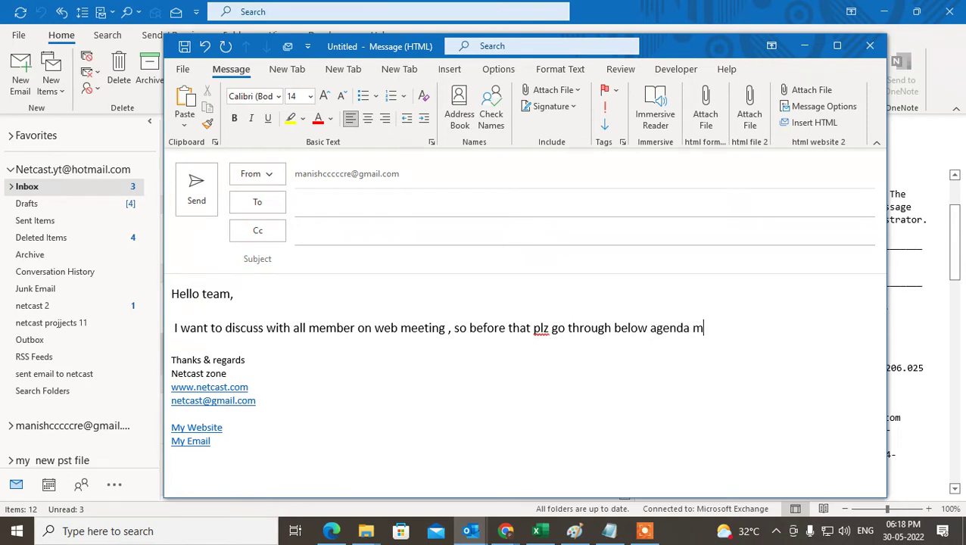
{"action": "type", "text": "eeting "}
{"action": "type", "text": "subjects"}
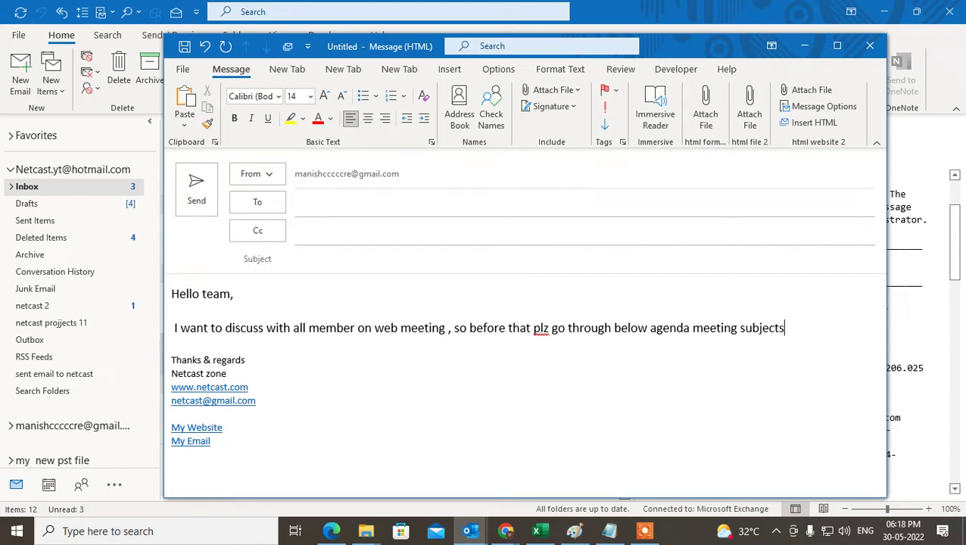
{"action": "key", "text": "Return"}
{"action": "key", "text": "Return"}
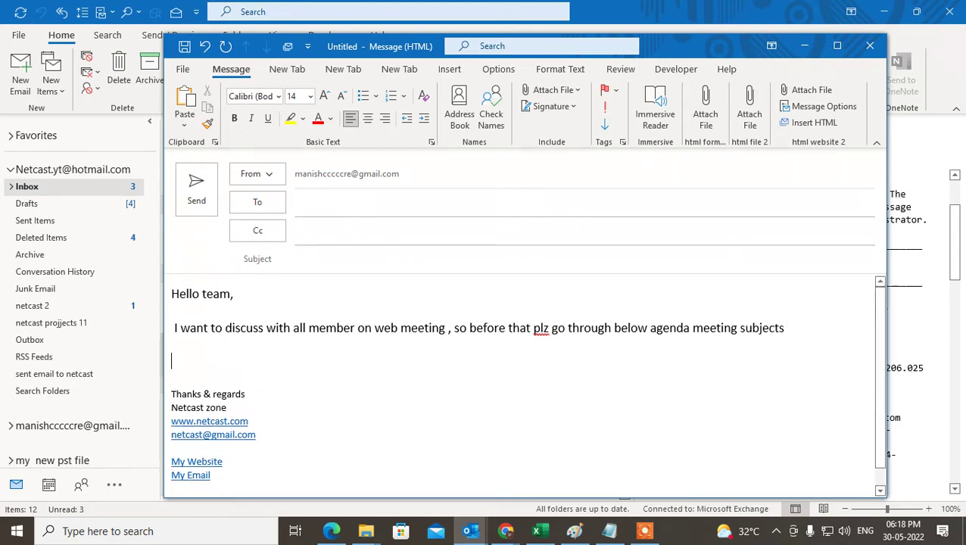
Add a 'Download all details' line below the agenda sentence
{"action": "type", "text": "download all"}
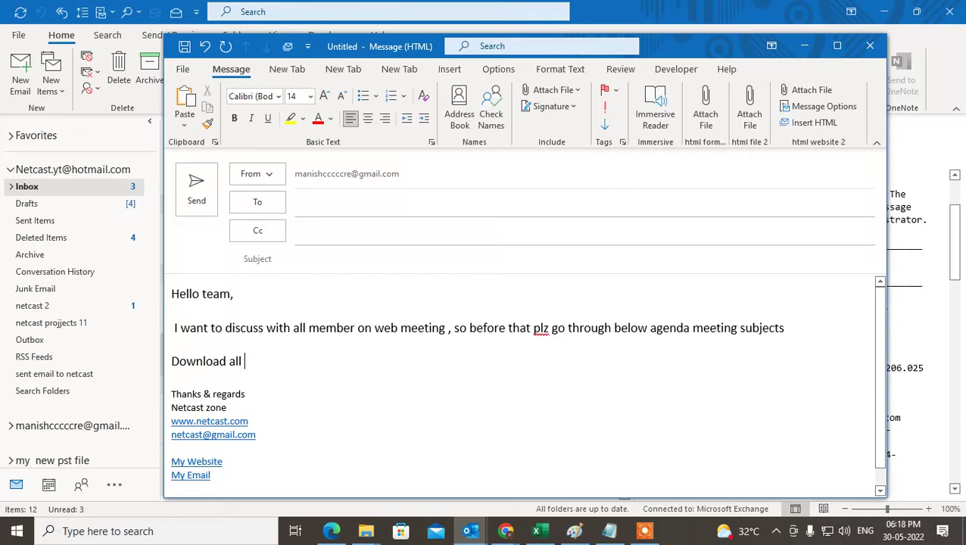
{"action": "type", "text": "etails"}
{"action": "double_click", "coordinate": [280, 362]}
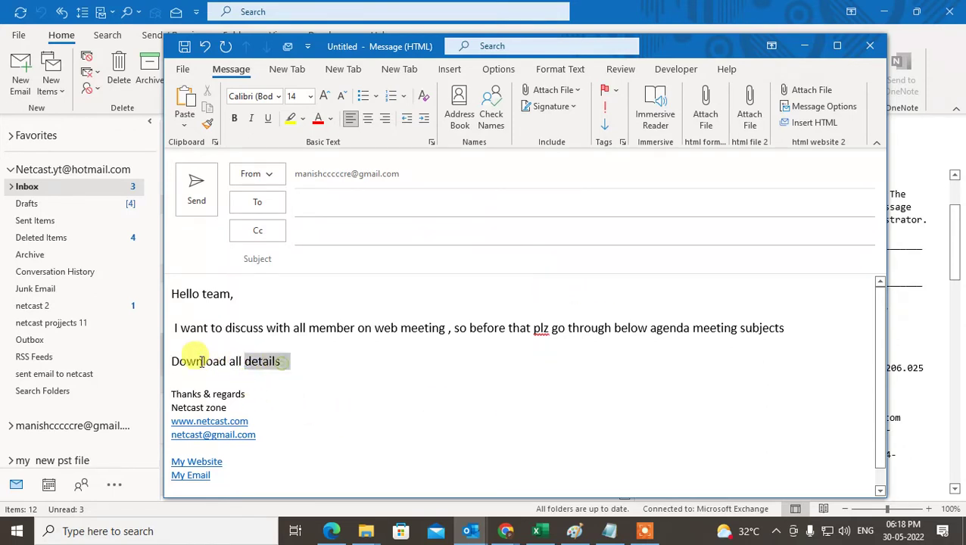
{"action": "triple_click", "coordinate": [201, 361]}
{"action": "left_click", "coordinate": [203, 362]}
{"action": "left_click_drag", "start_coordinate": [171, 362], "coordinate": [282, 363]}
{"action": "left_click", "coordinate": [282, 362]}
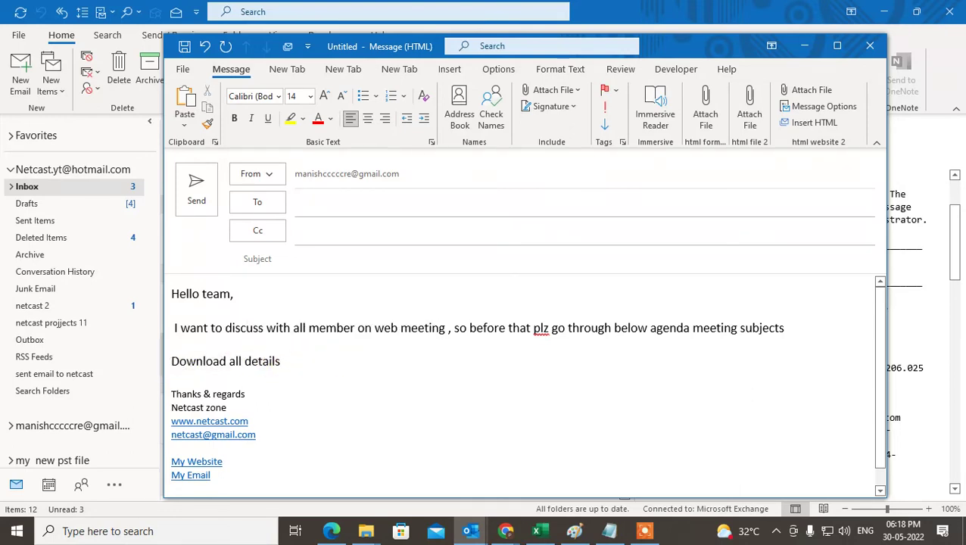
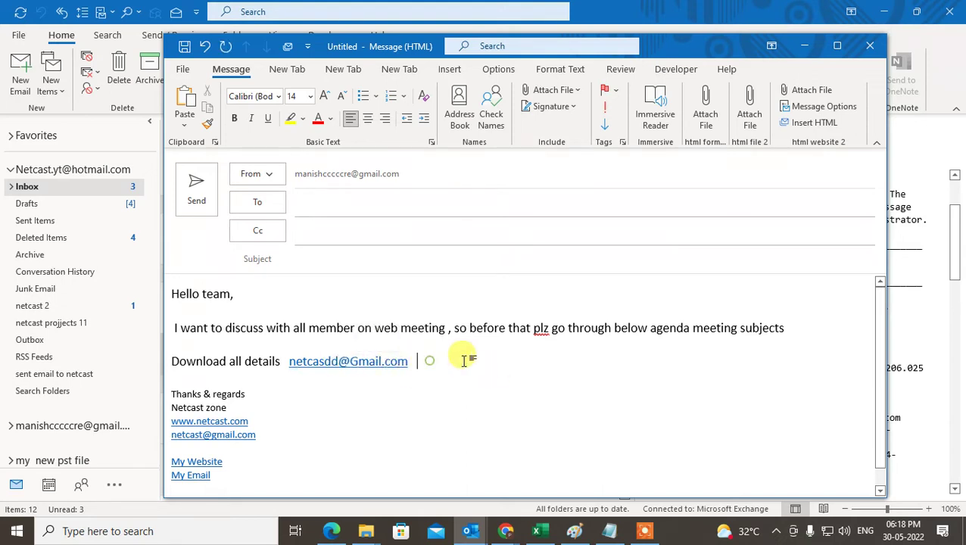
{"action": "left_click_drag", "start_coordinate": [281, 358], "coordinate": [178, 358]}
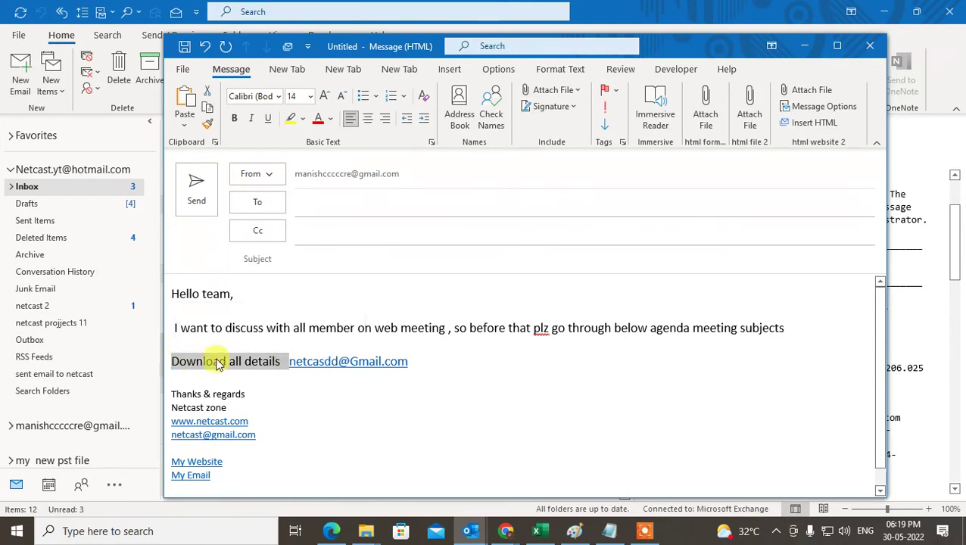
{"action": "right_click", "coordinate": [216, 362]}
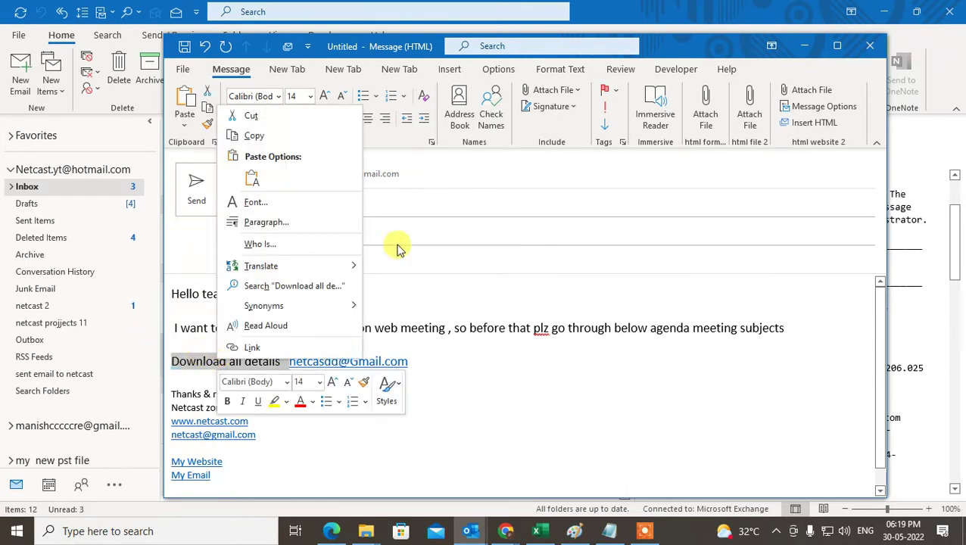
{"action": "left_click", "coordinate": [254, 346]}
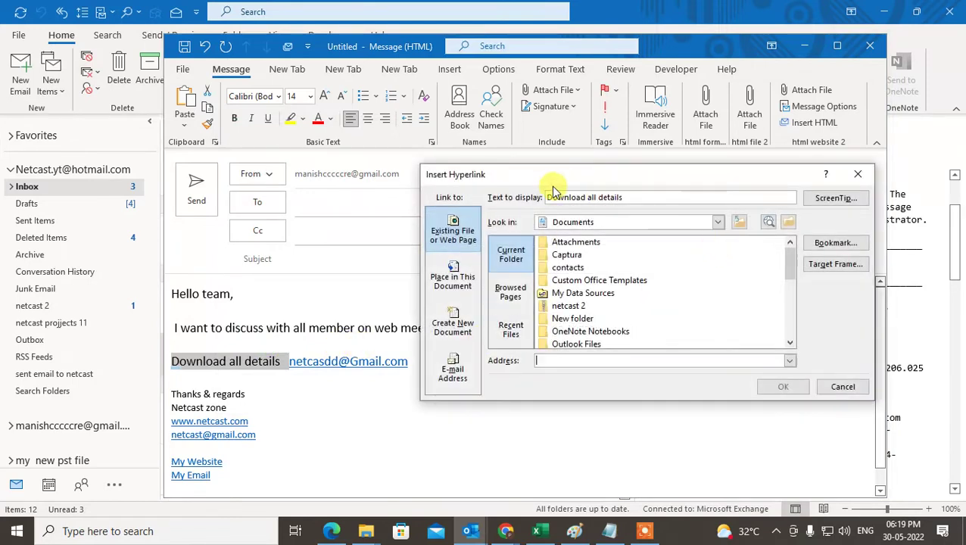
{"action": "left_click", "coordinate": [558, 361]}
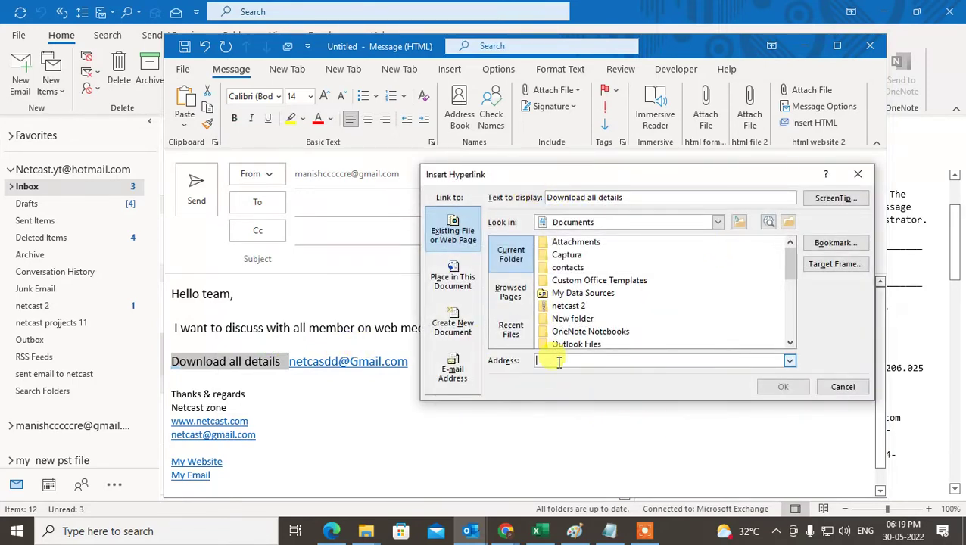
{"action": "type", "text": "nee"}
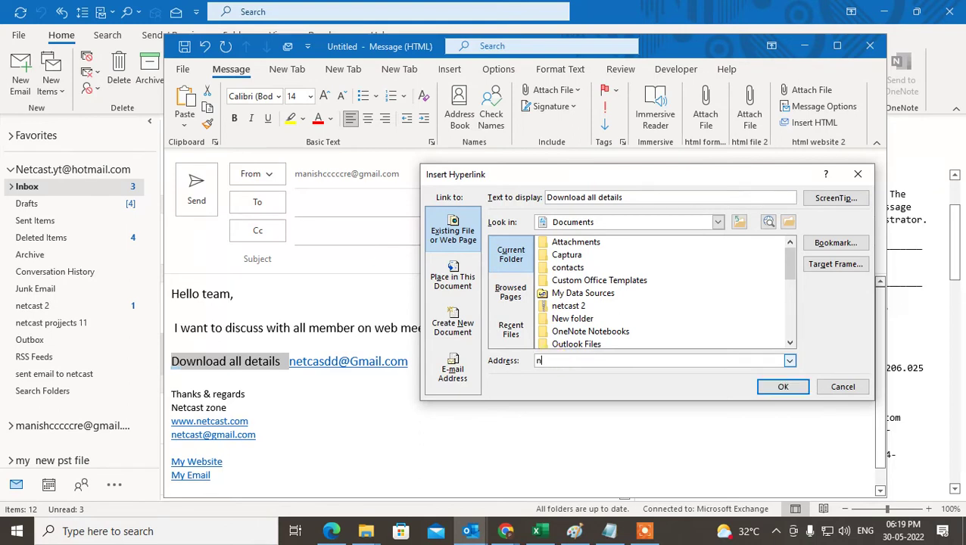
{"action": "key", "text": "BackSpace"}
{"action": "type", "text": "netcast.com/"}
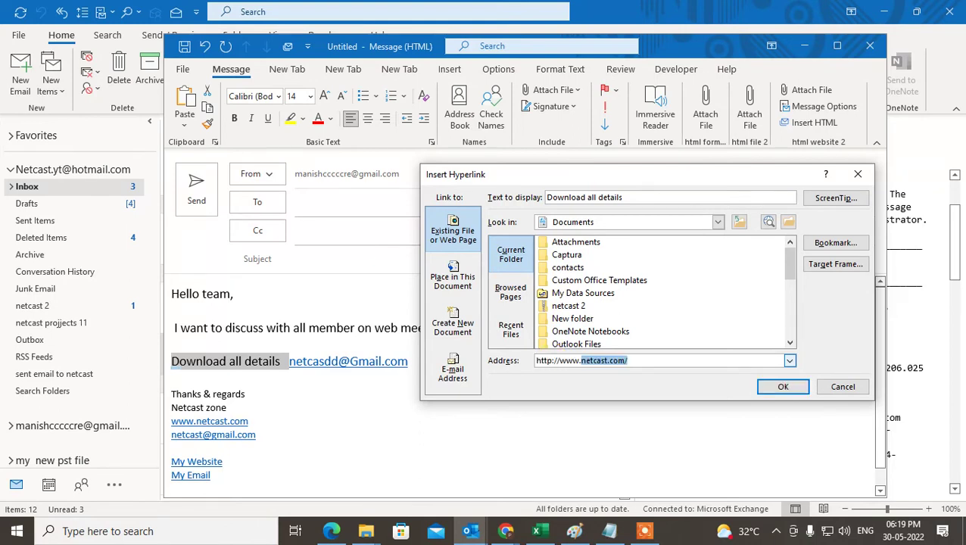
{"action": "left_click", "coordinate": [783, 387]}
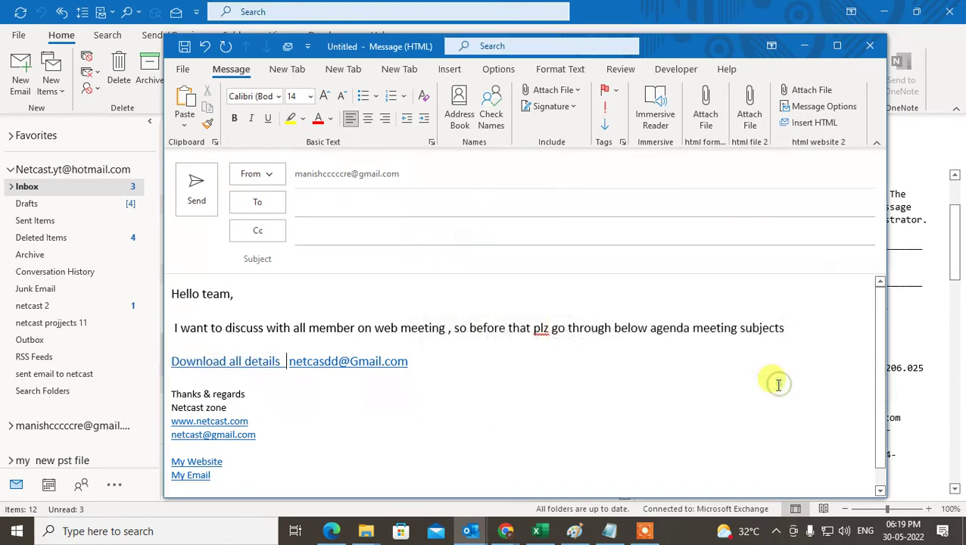
Space out the two links and change the website link text to 'Download all details sdfasd'
{"action": "left_click", "coordinate": [318, 407]}
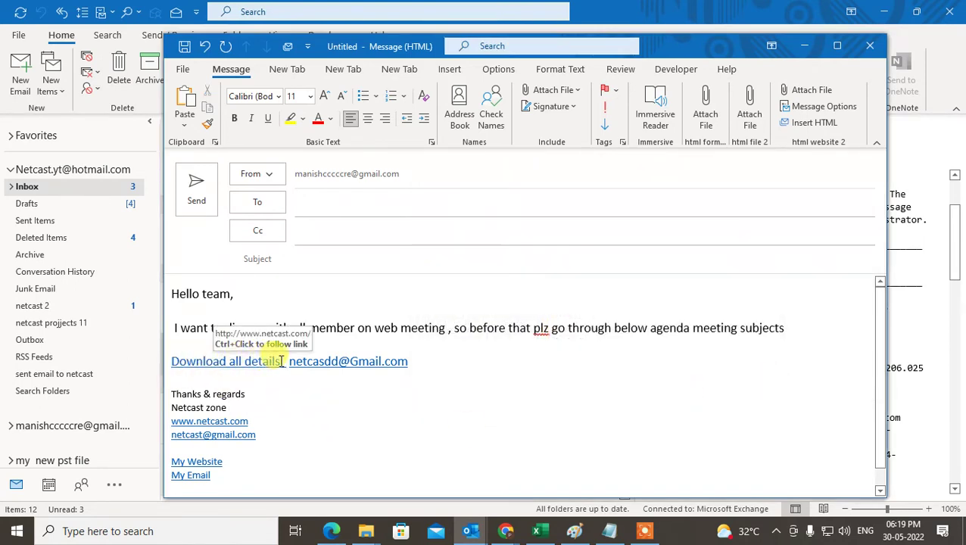
{"action": "left_click", "coordinate": [287, 362]}
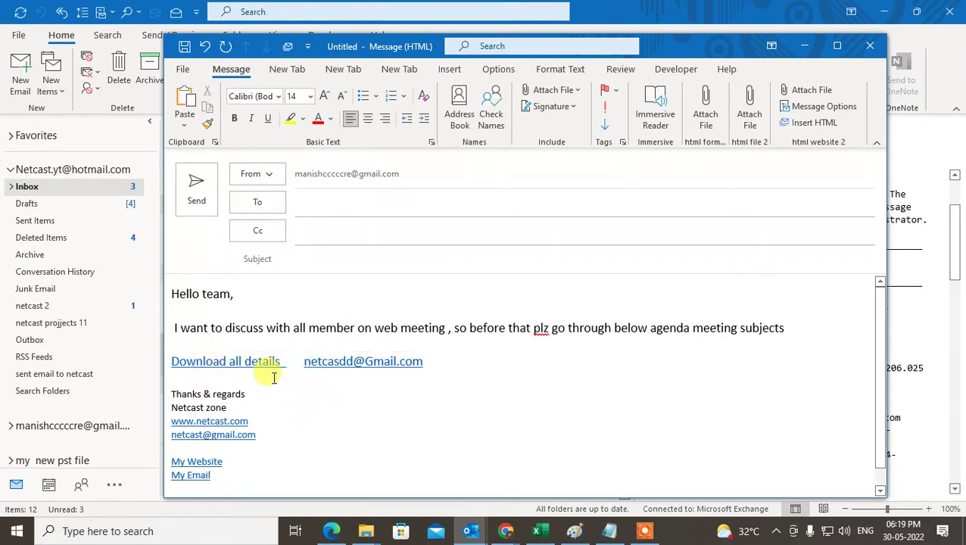
{"action": "right_click", "coordinate": [233, 361]}
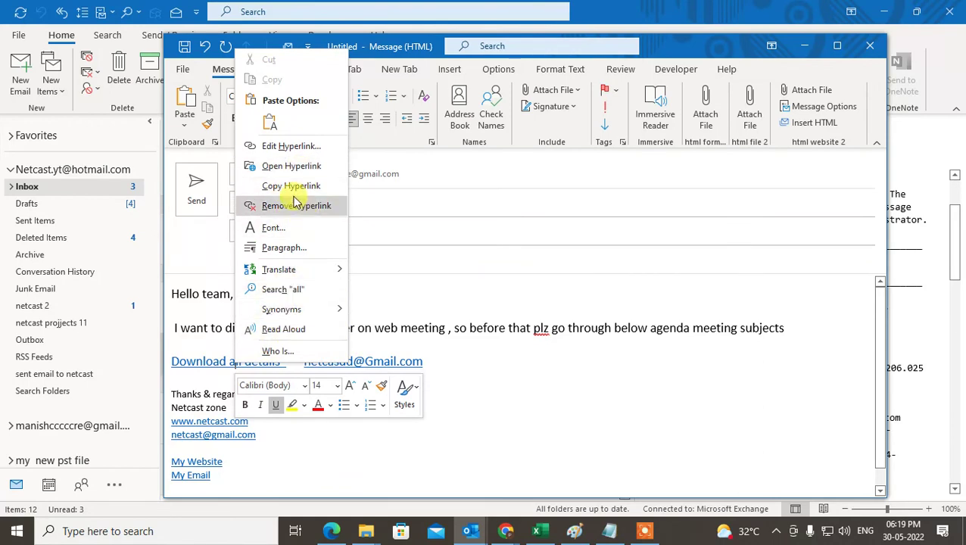
{"action": "left_click", "coordinate": [290, 146]}
{"action": "left_click", "coordinate": [591, 197]}
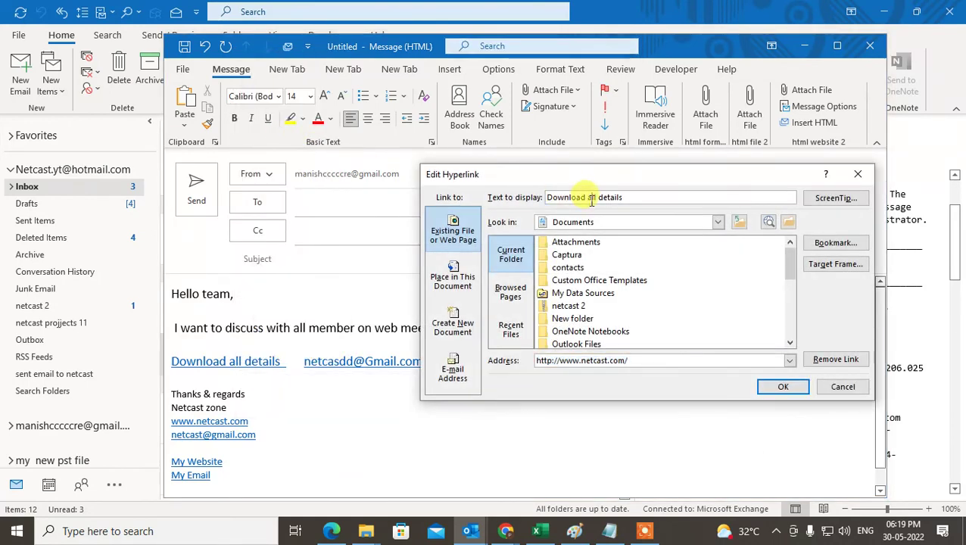
{"action": "type", "text": "sdfas"}
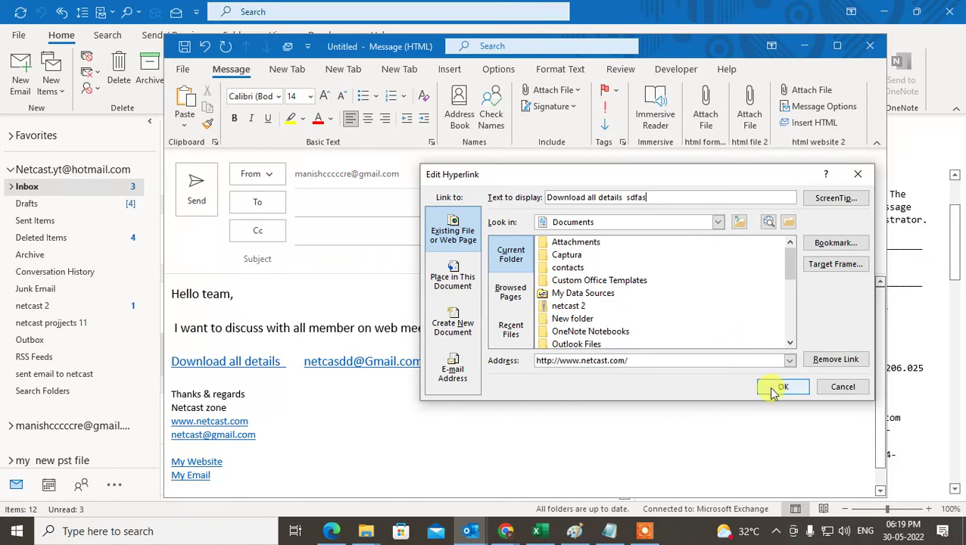
{"action": "type", "text": "d"}
{"action": "left_click", "coordinate": [780, 389]}
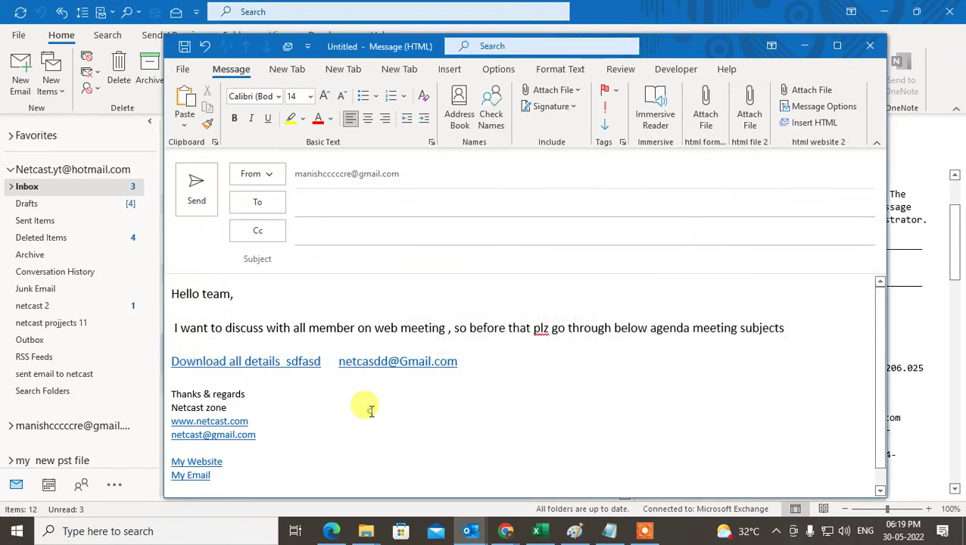
{"action": "left_click", "coordinate": [356, 381]}
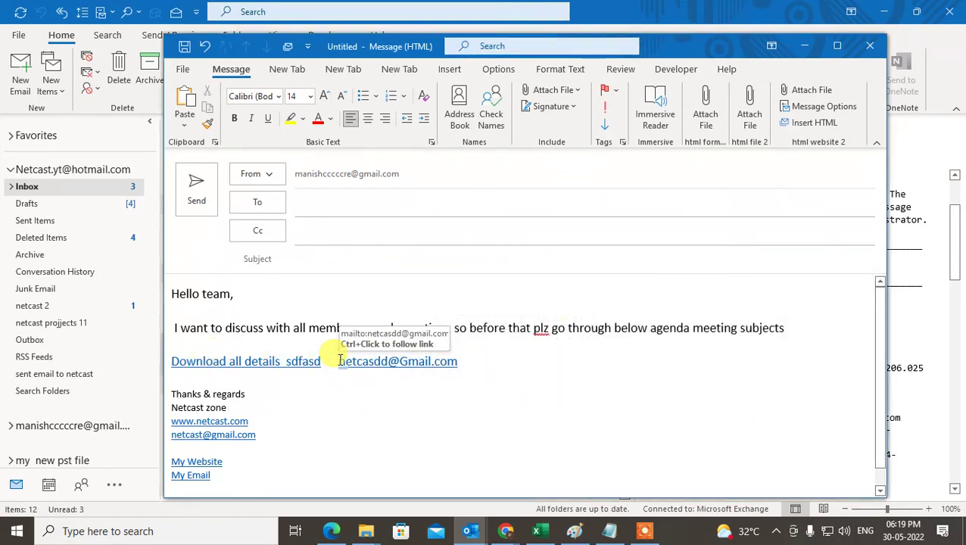
{"action": "left_click_drag", "start_coordinate": [338, 361], "coordinate": [459, 362]}
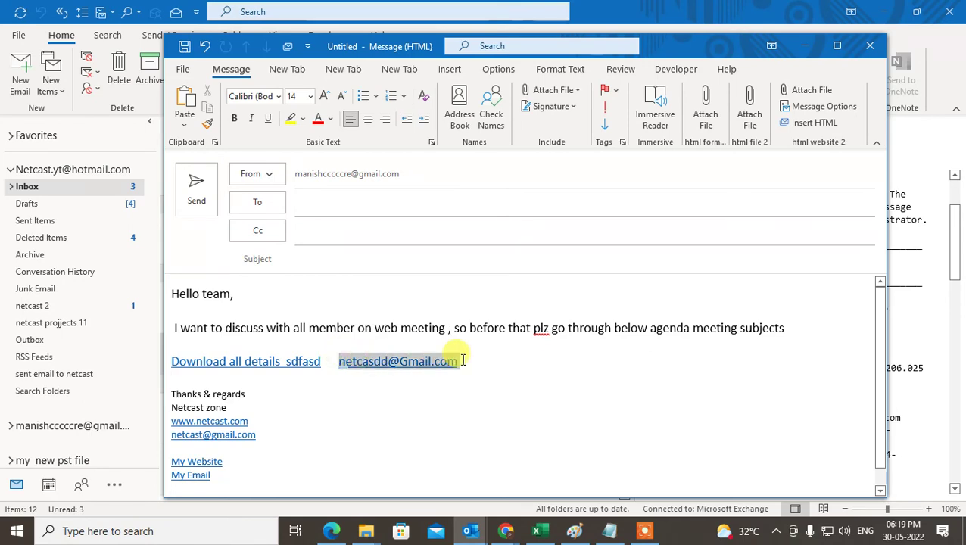
{"action": "right_click", "coordinate": [414, 369]}
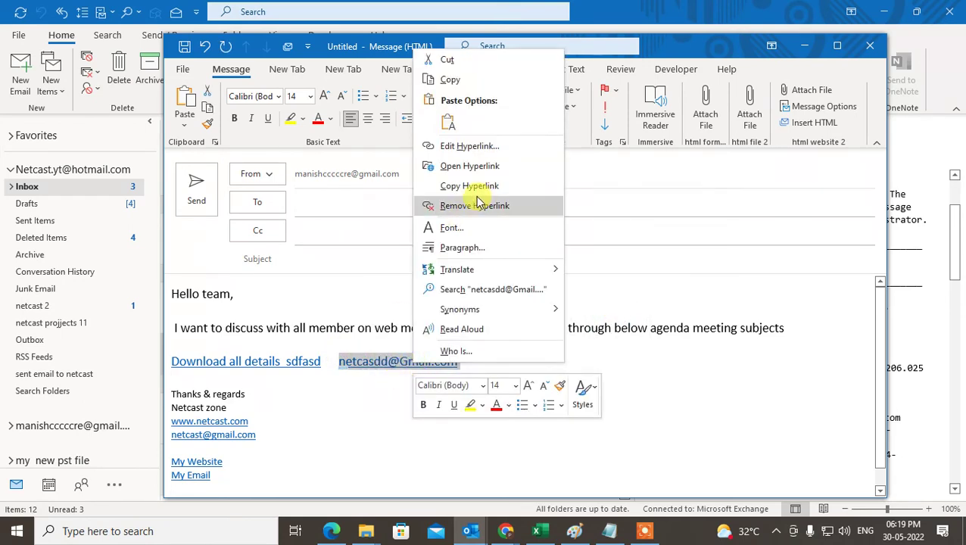
{"action": "left_click", "coordinate": [483, 146]}
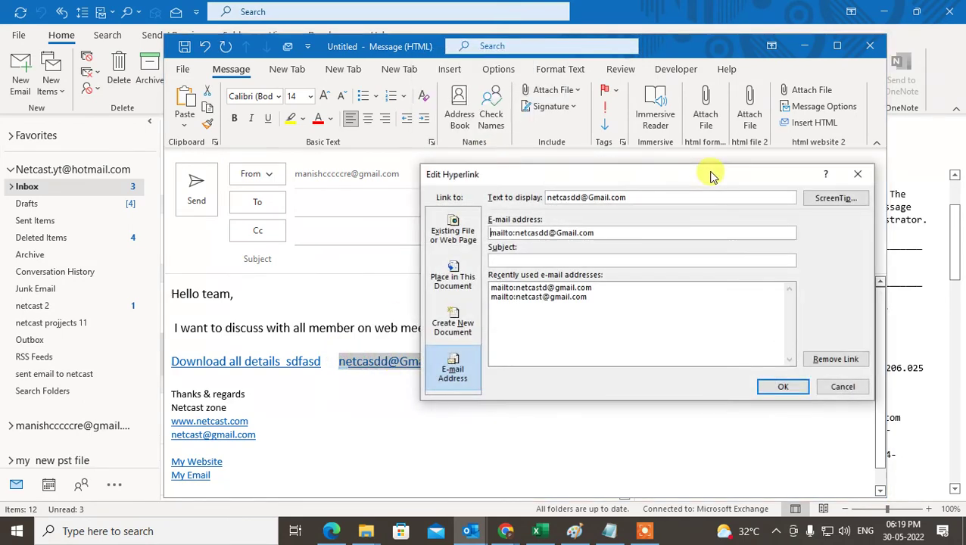
{"action": "left_click_drag", "start_coordinate": [649, 197], "coordinate": [564, 197]}
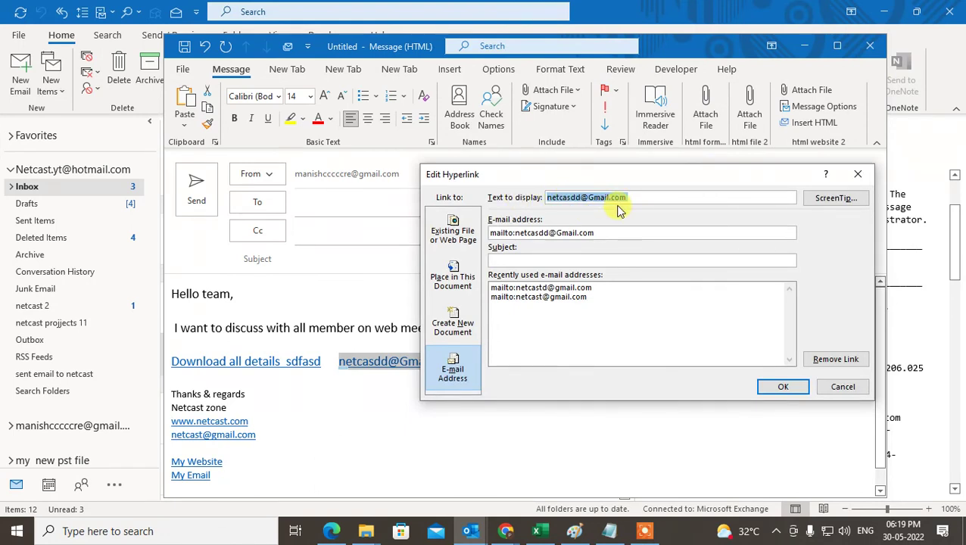
{"action": "type", "text": "asdf asdf asdf sdaf"}
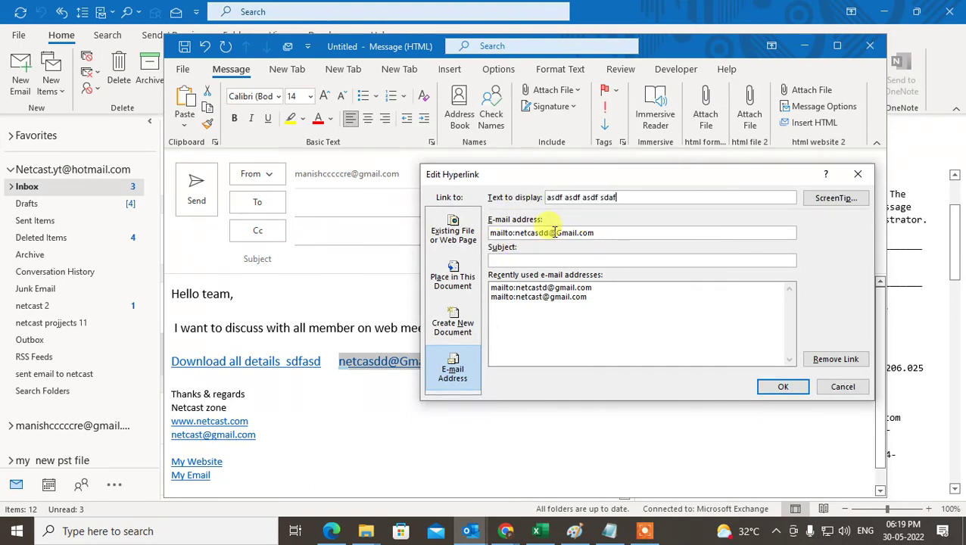
{"action": "left_click", "coordinate": [785, 389]}
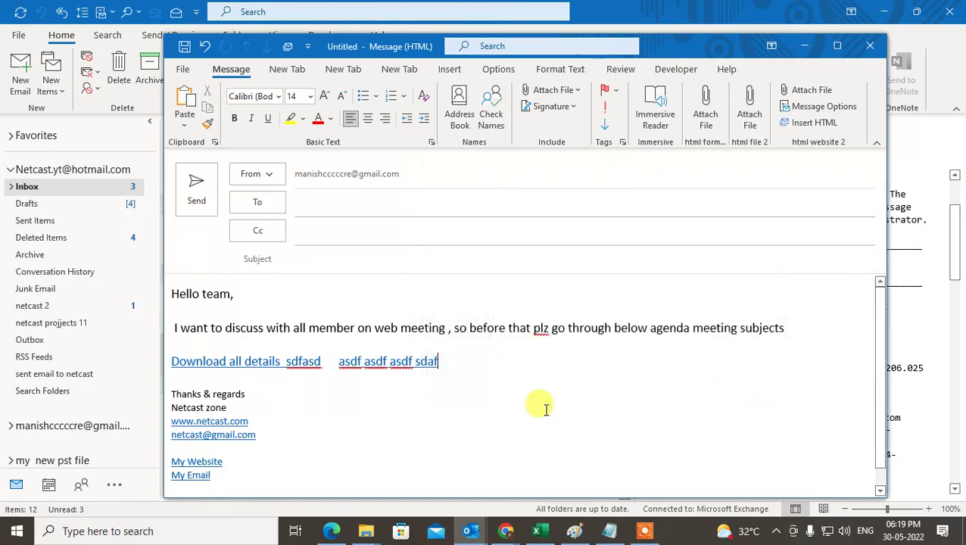
{"action": "left_click", "coordinate": [492, 362]}
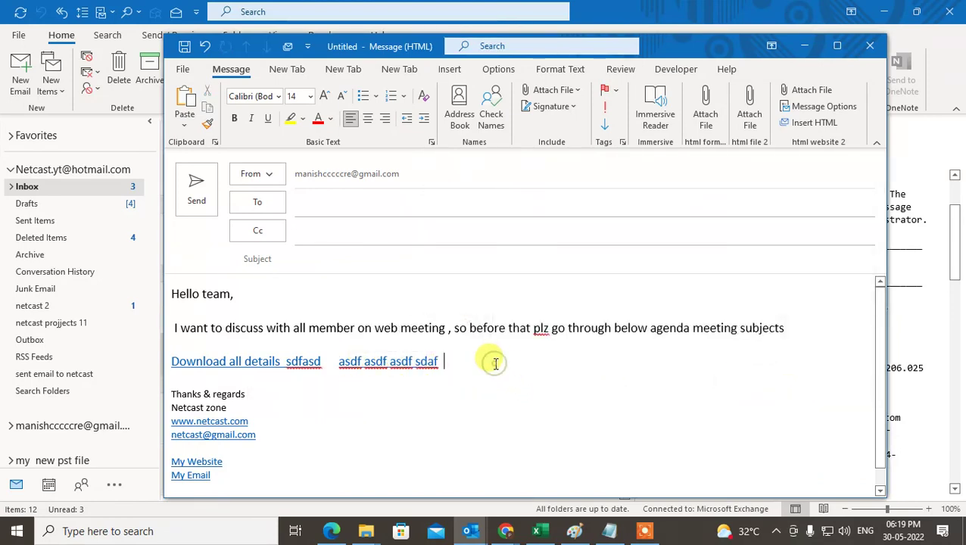